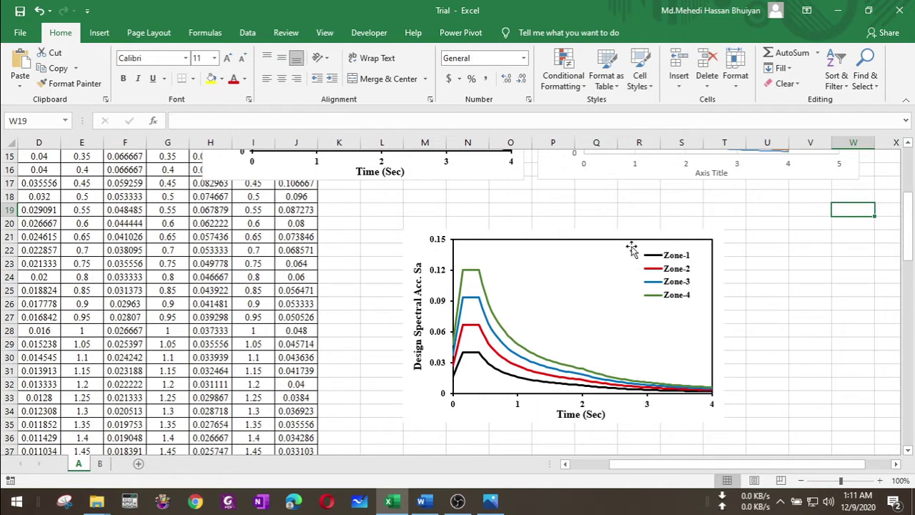
# Turn on chart gridlines and add Primary Major Vertical gridlines to the zone chart.
pyautogui.click(605, 261)
pyautogui.click(741, 239)
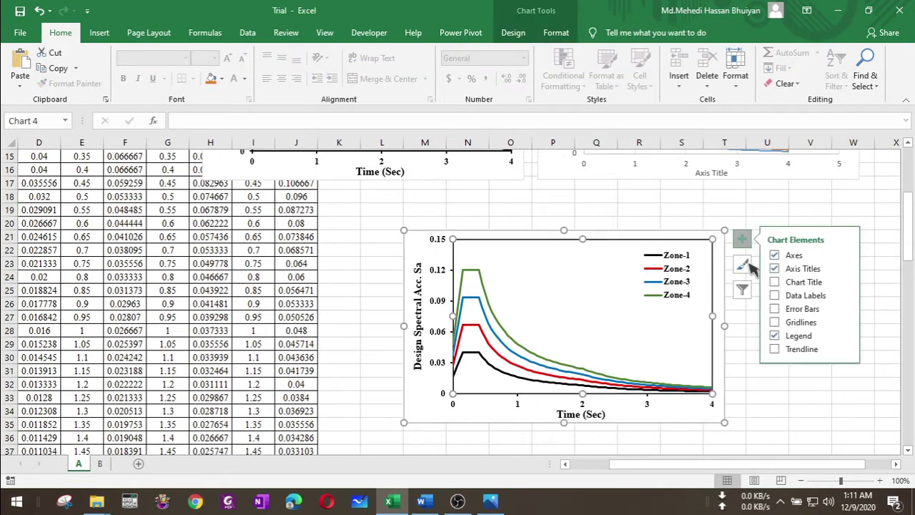
pyautogui.click(775, 322)
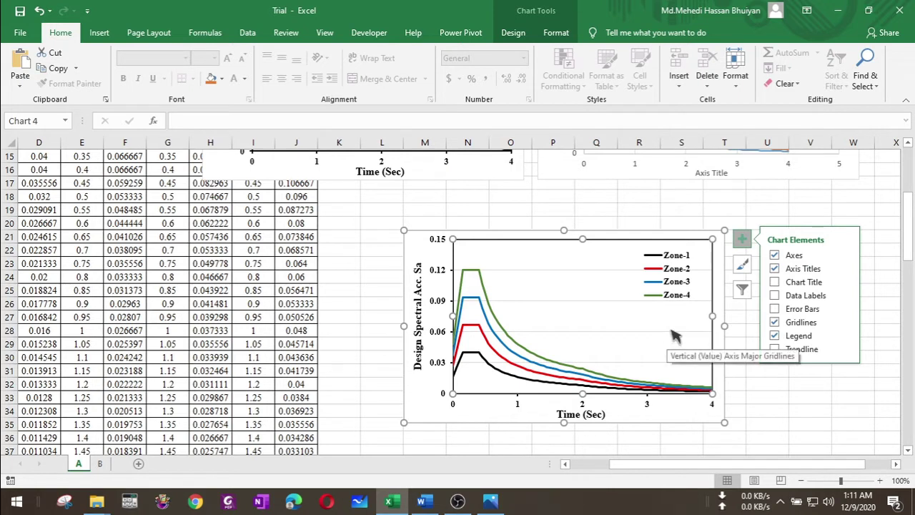
pyautogui.click(844, 321)
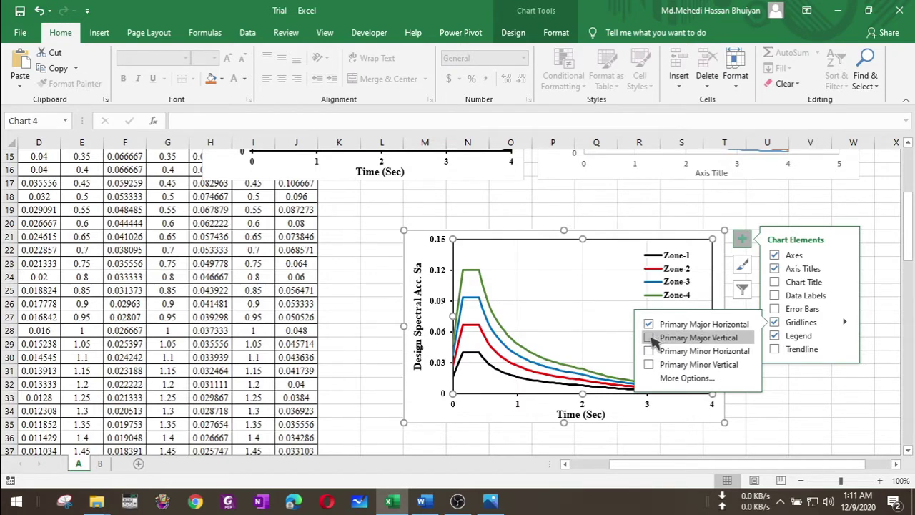
pyautogui.click(650, 340)
pyautogui.click(841, 210)
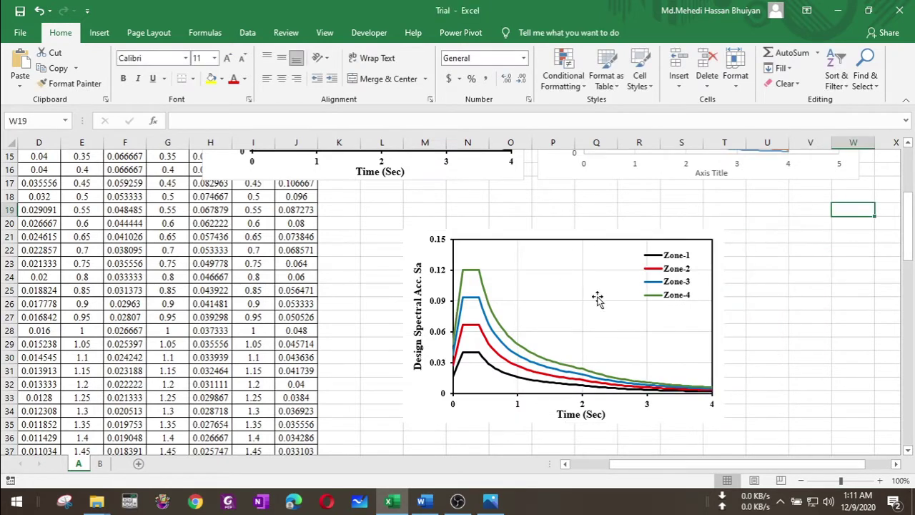
# Select the chart's vertical gridlines and colour them red.
pyautogui.click(589, 296)
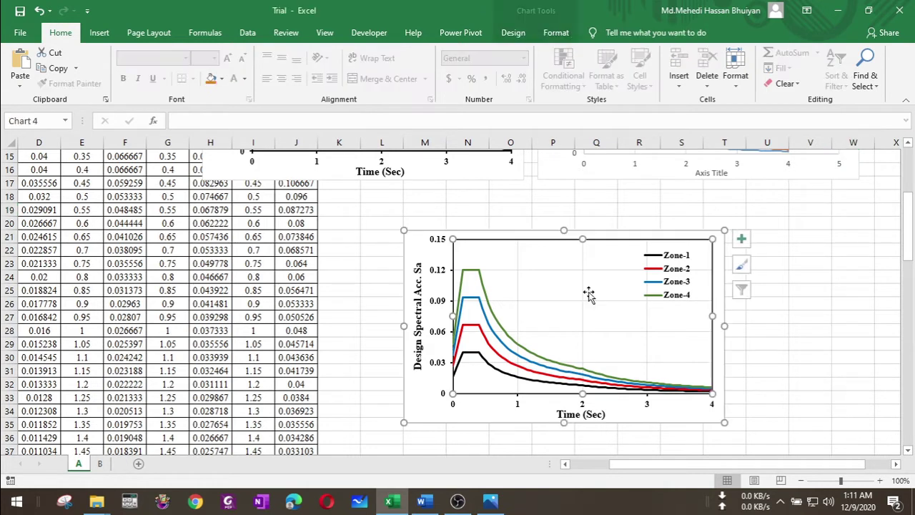
pyautogui.click(577, 278)
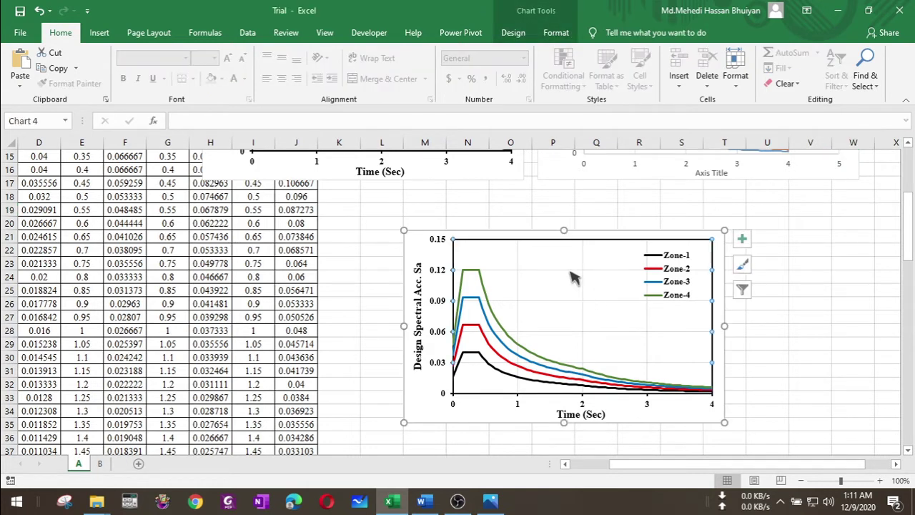
pyautogui.click(585, 345)
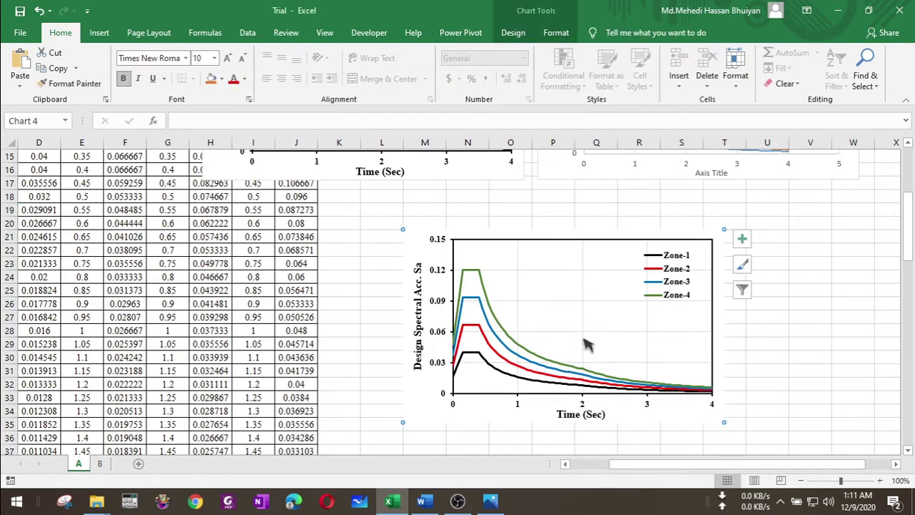
pyautogui.click(529, 276)
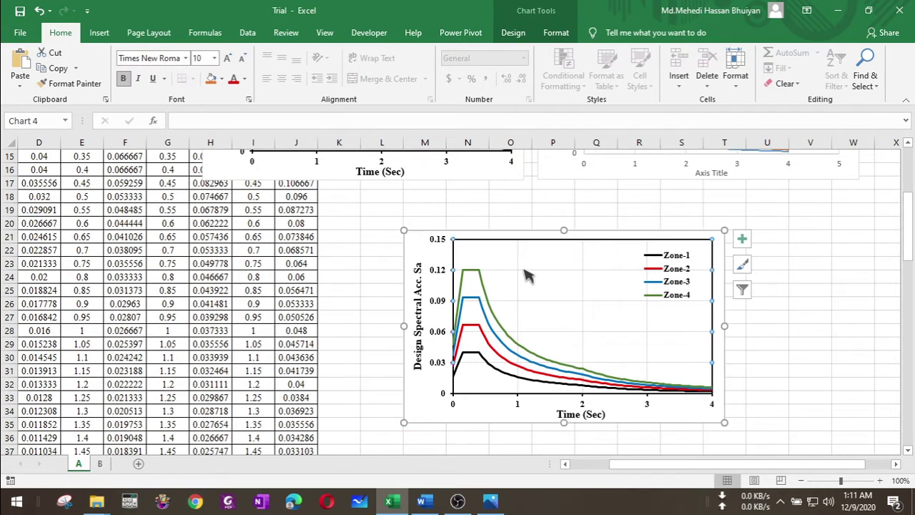
pyautogui.click(525, 262)
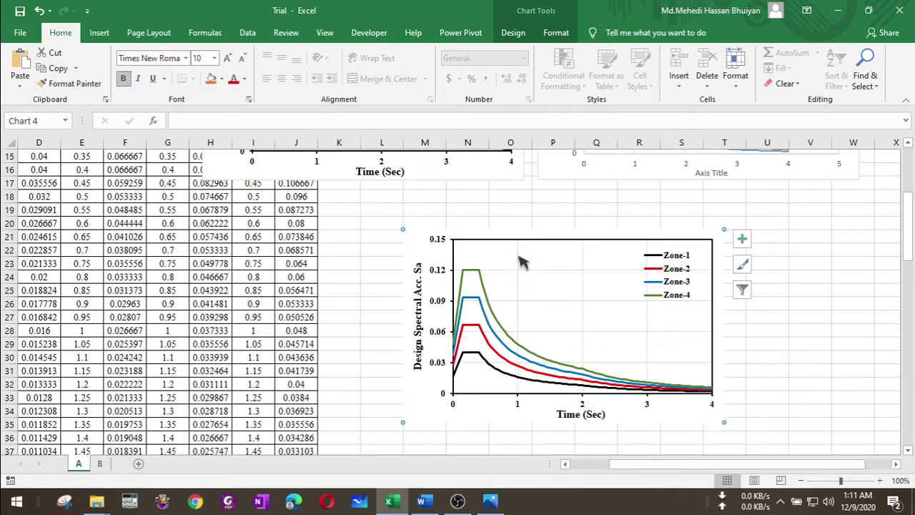
pyautogui.click(520, 393)
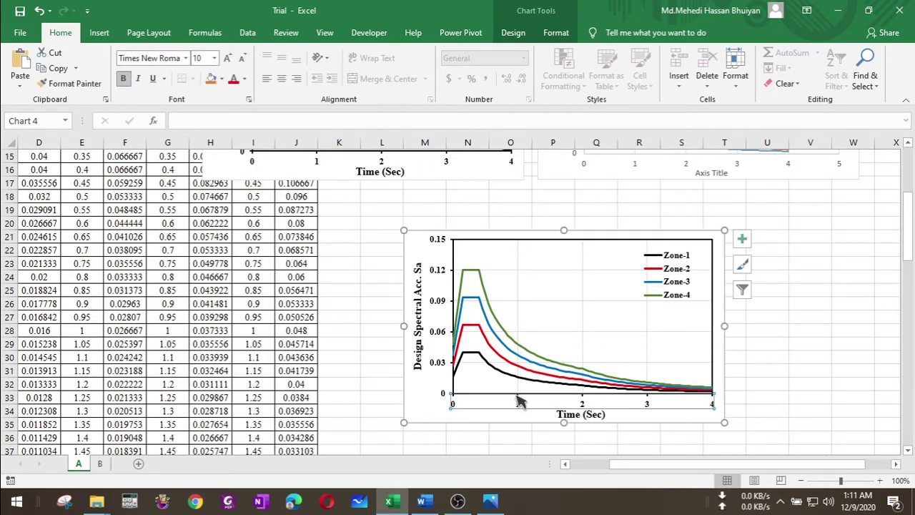
pyautogui.rightClick(519, 282)
pyautogui.click(565, 259)
pyautogui.click(572, 268)
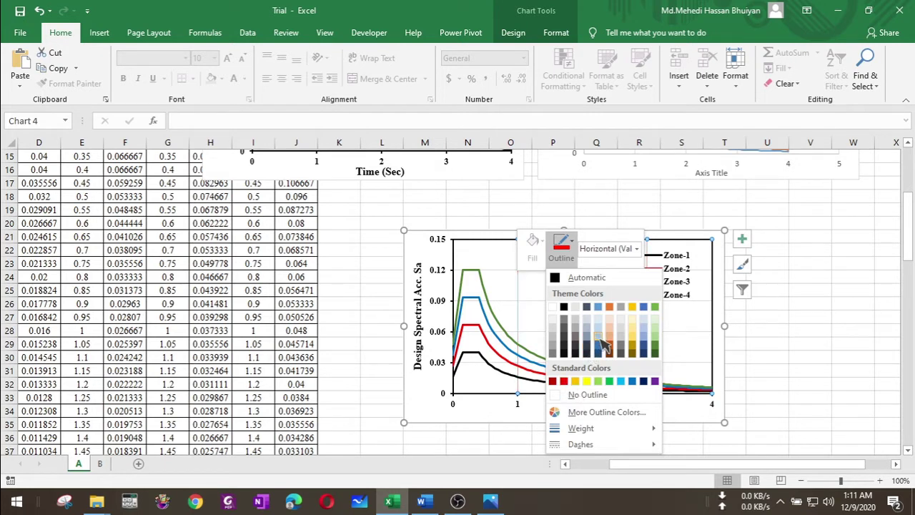
pyautogui.click(565, 381)
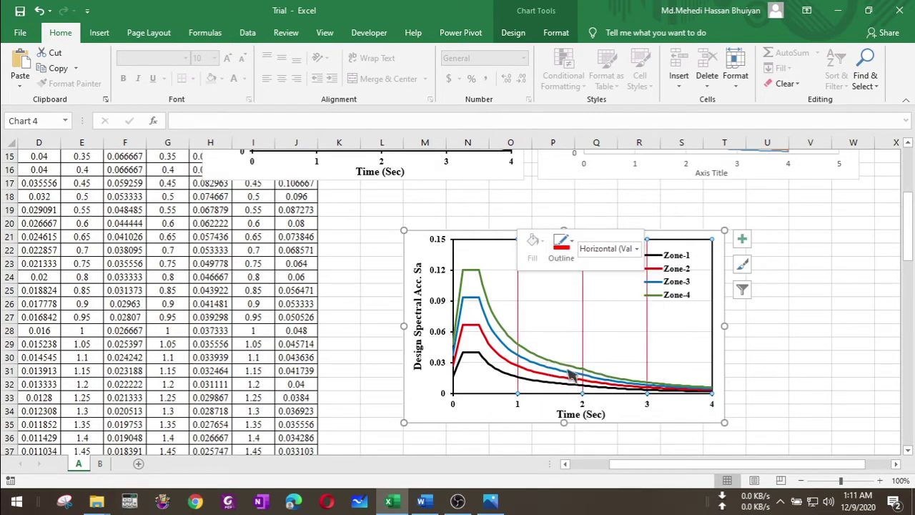
# Give the red vertical gridlines a ½ pt weight and a dashed style.
pyautogui.click(567, 262)
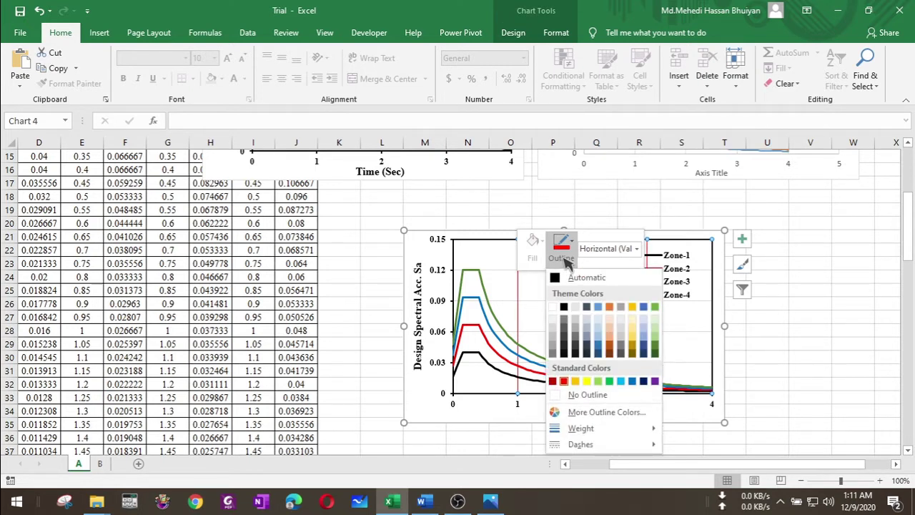
pyautogui.moveTo(581, 428)
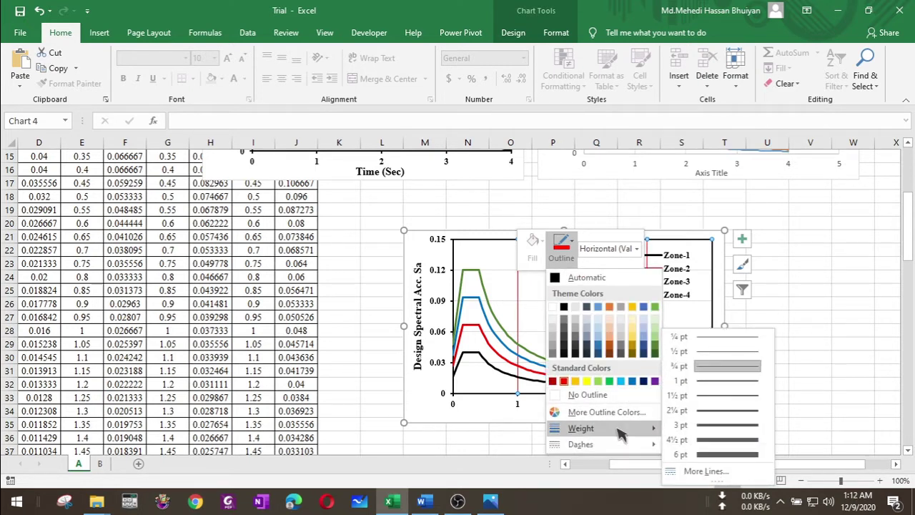
pyautogui.click(724, 351)
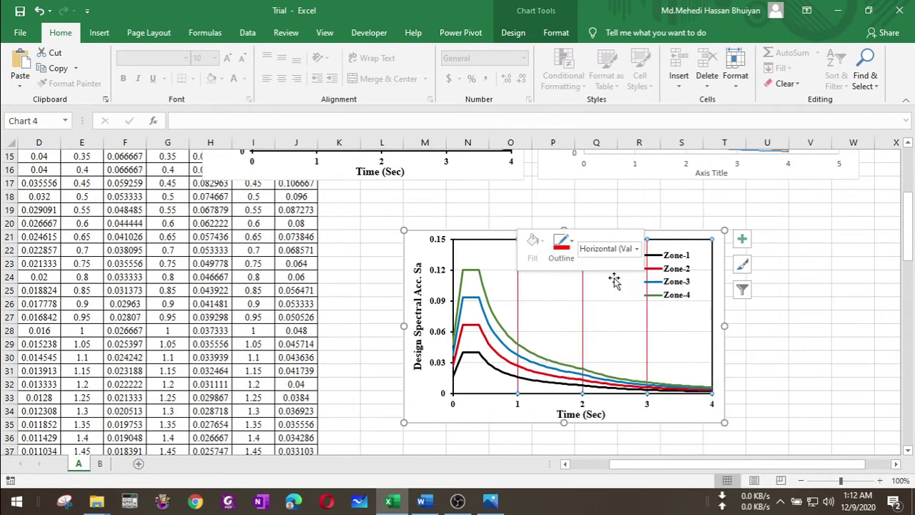
pyautogui.click(561, 244)
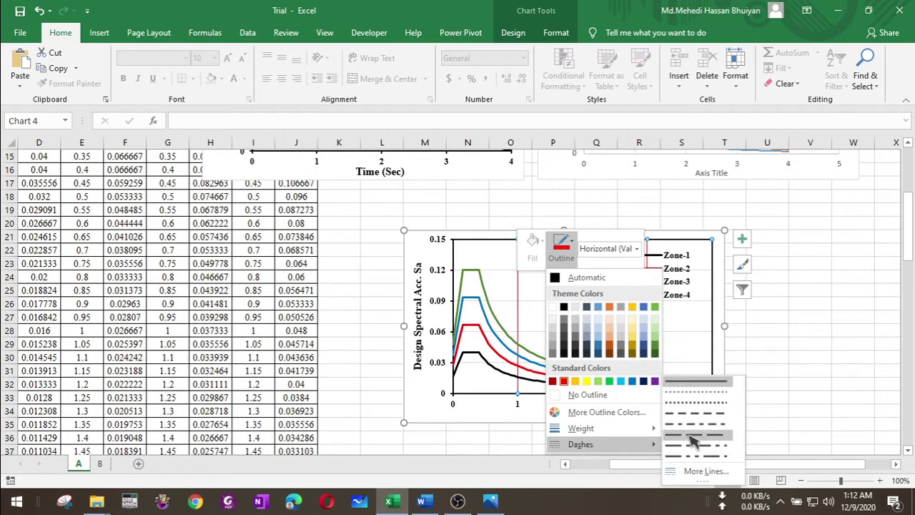
pyautogui.moveTo(580, 444)
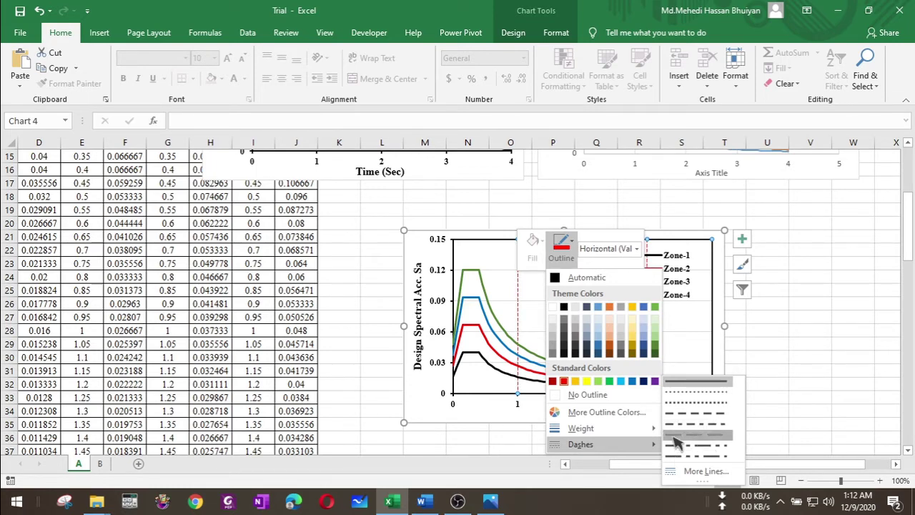
pyautogui.click(675, 433)
pyautogui.click(758, 361)
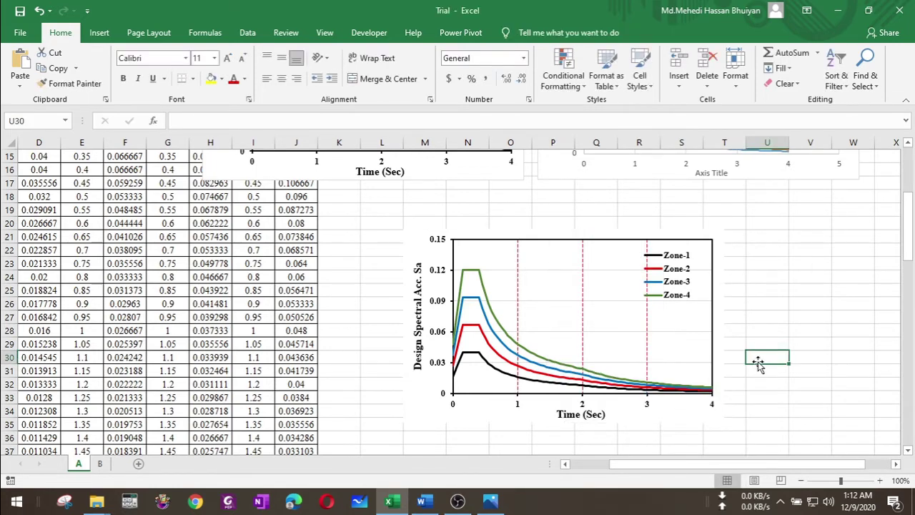
# Format the horizontal gridlines as red, ½ pt dashed lines matching the vertical ones.
pyautogui.click(586, 316)
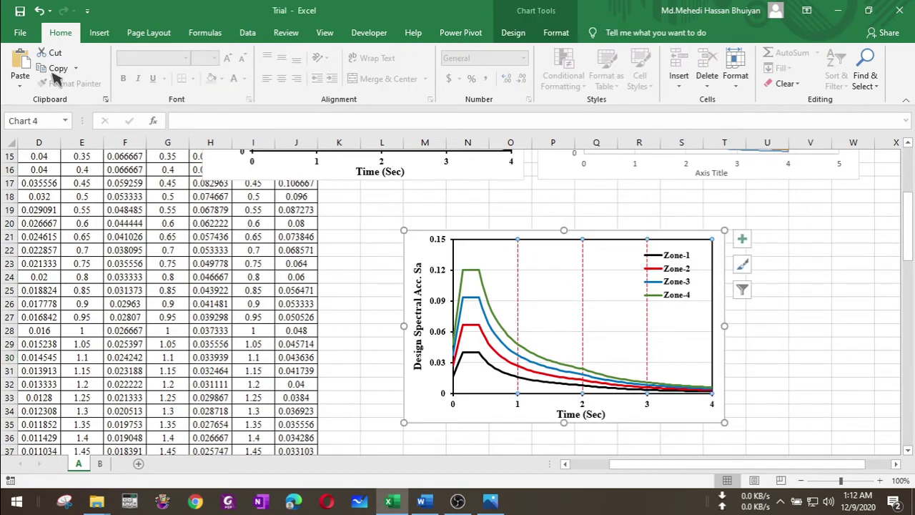
pyautogui.click(560, 306)
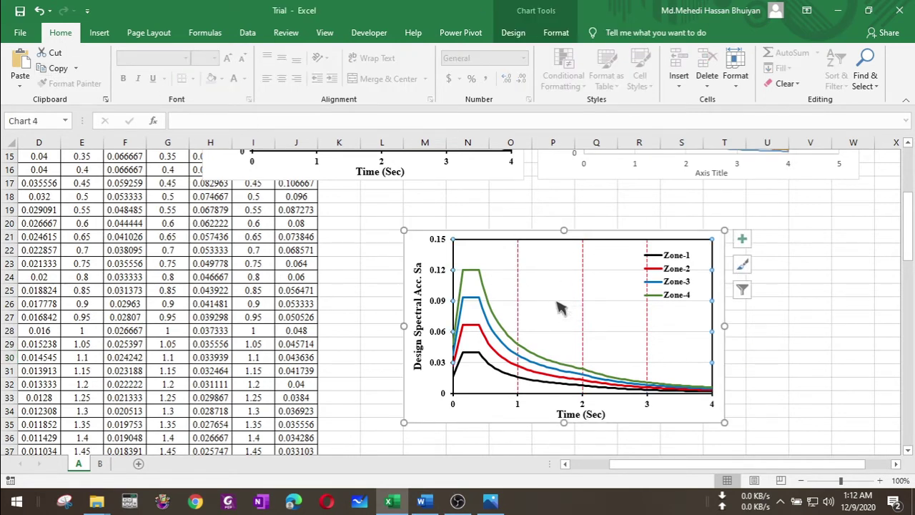
pyautogui.rightClick(560, 308)
pyautogui.click(601, 263)
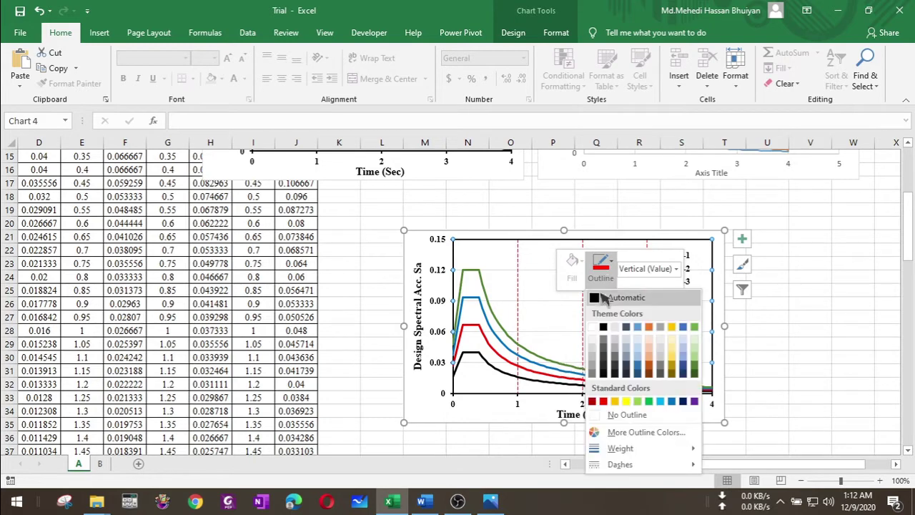
pyautogui.click(604, 401)
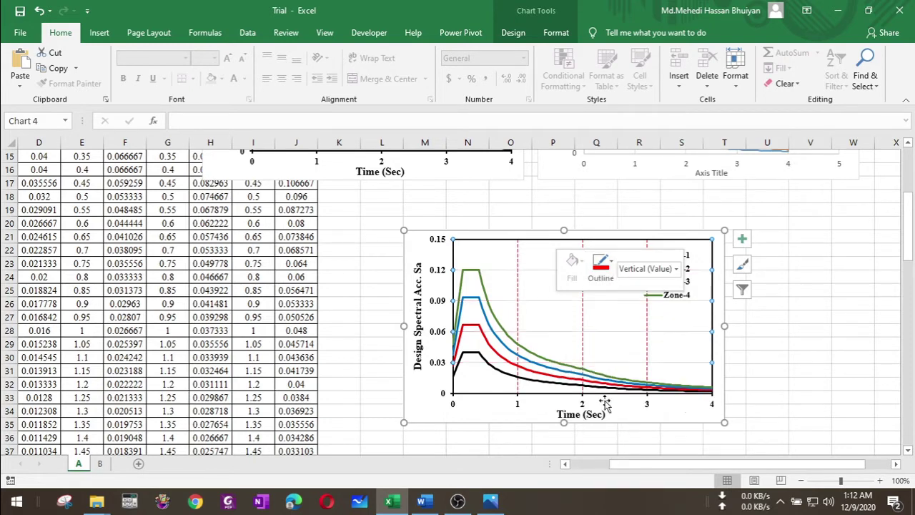
pyautogui.click(610, 285)
pyautogui.moveTo(620, 448)
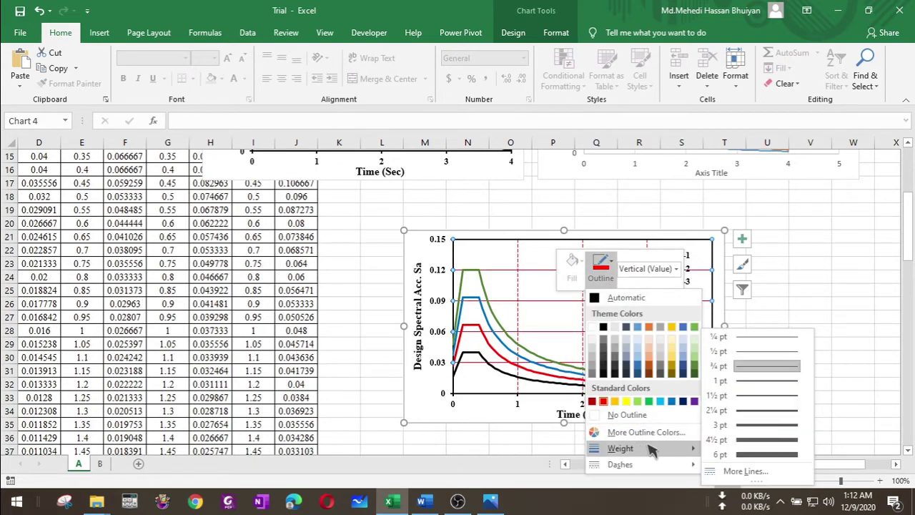
pyautogui.click(744, 352)
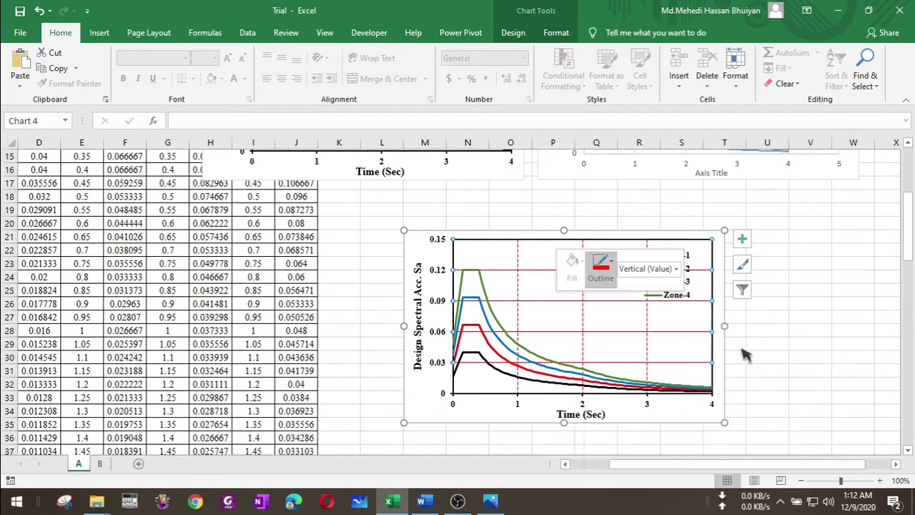
pyautogui.click(611, 284)
pyautogui.moveTo(620, 465)
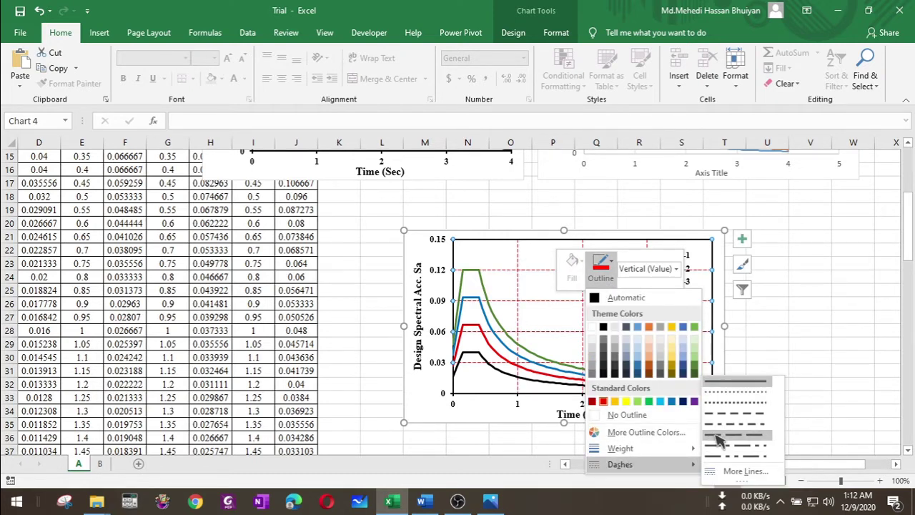
pyautogui.click(718, 450)
pyautogui.click(777, 368)
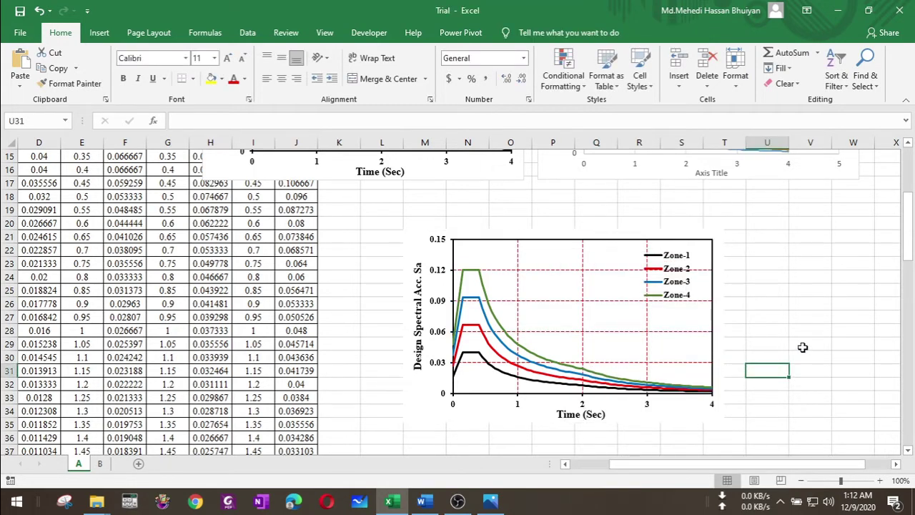
# Move the Zone legend into the plot's top-right corner.
pyautogui.click(681, 259)
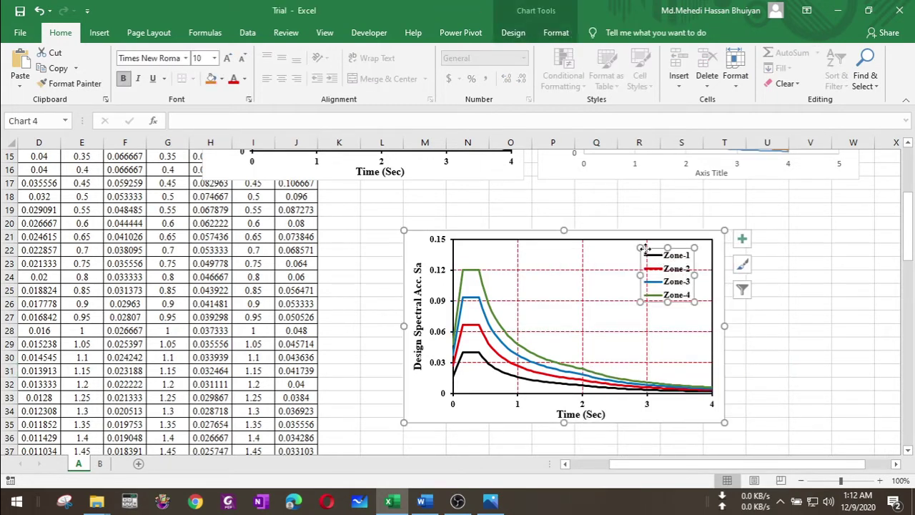
pyautogui.moveTo(645, 248); pyautogui.dragTo(663, 243)
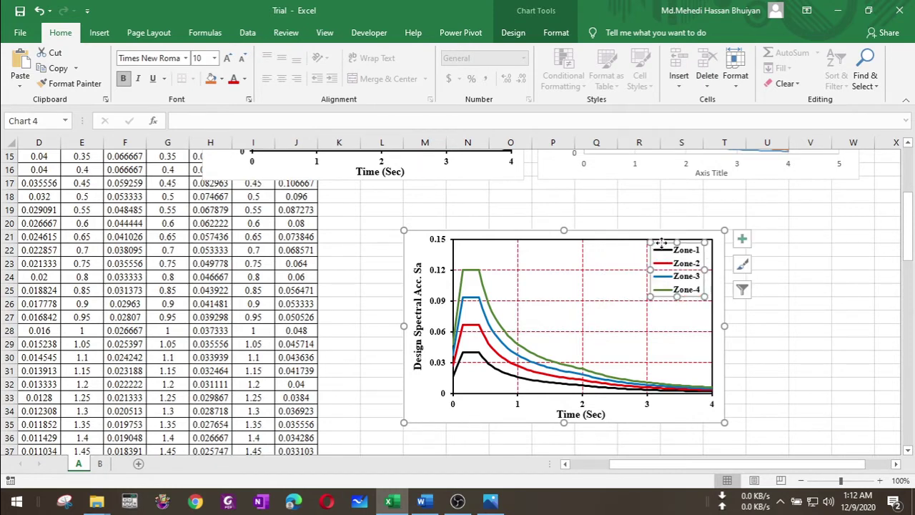
pyautogui.click(811, 318)
# Give the Zone legend a white fill and inspect its selection.
pyautogui.click(693, 268)
pyautogui.rightClick(685, 259)
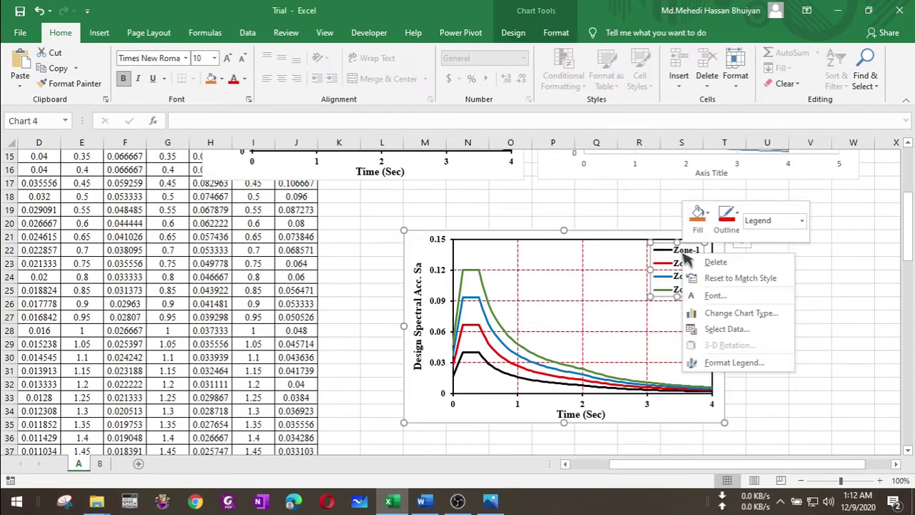
pyautogui.click(697, 214)
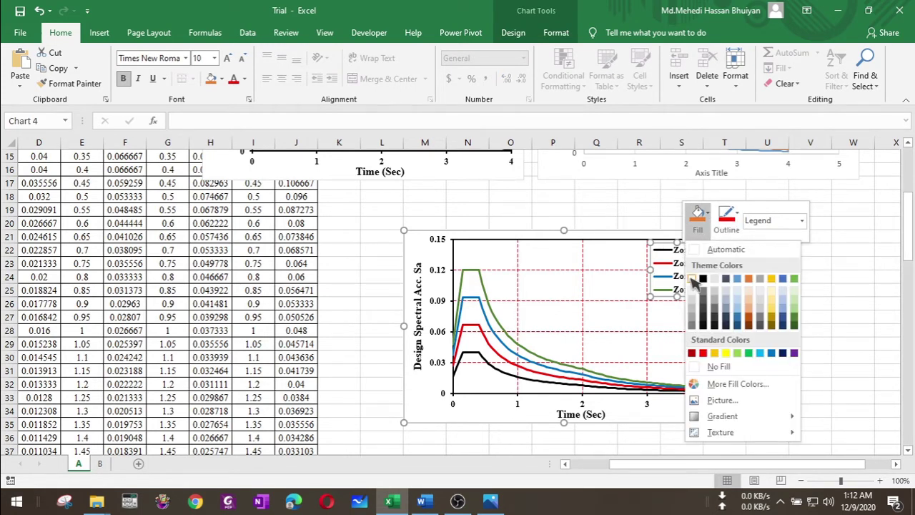
pyautogui.click(692, 281)
pyautogui.click(808, 286)
pyautogui.click(679, 264)
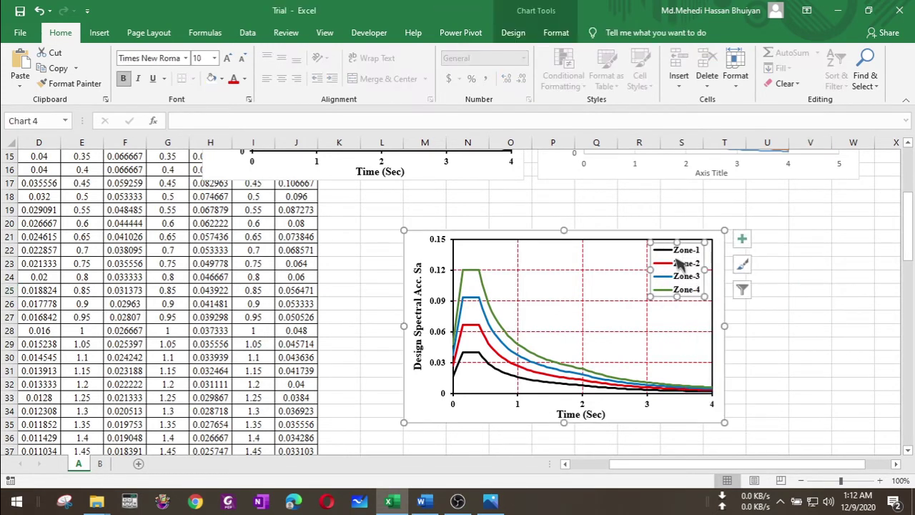
pyautogui.click(670, 251)
pyautogui.click(685, 277)
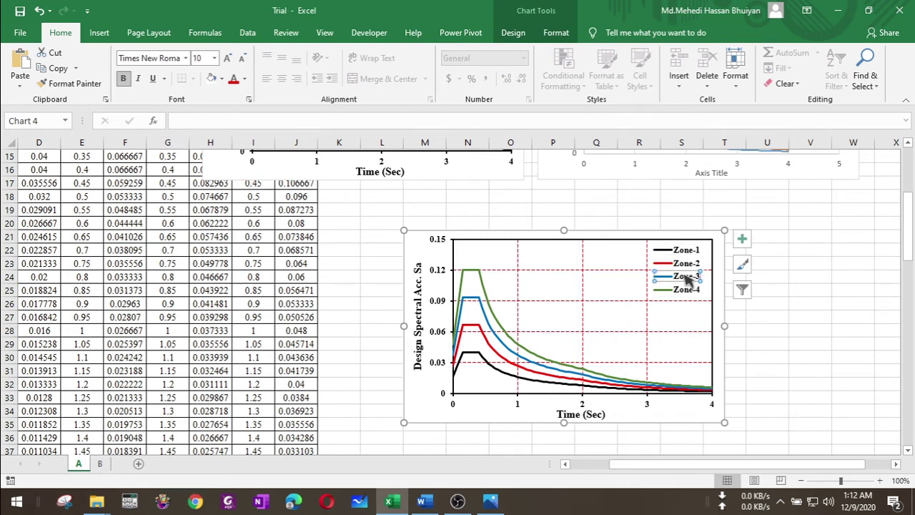
pyautogui.click(688, 254)
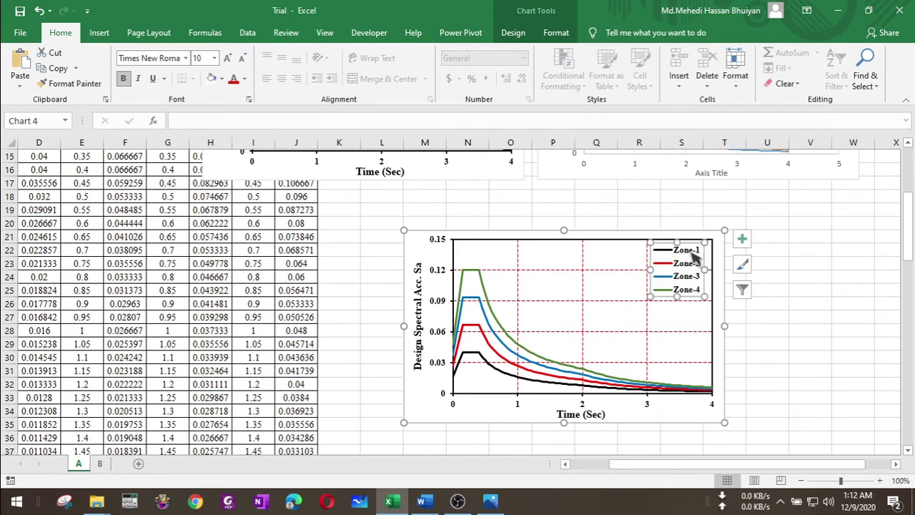
pyautogui.click(815, 263)
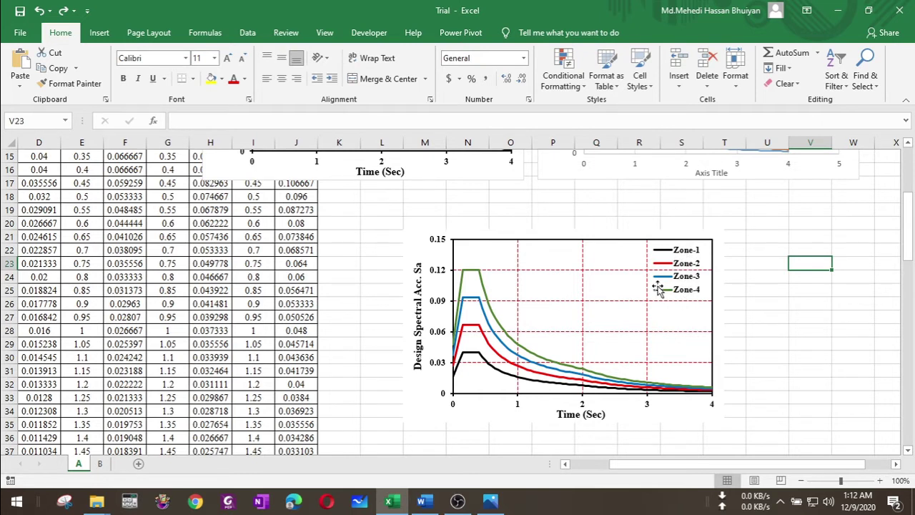
# Reapply the white legend fill and check the result.
pyautogui.click(685, 263)
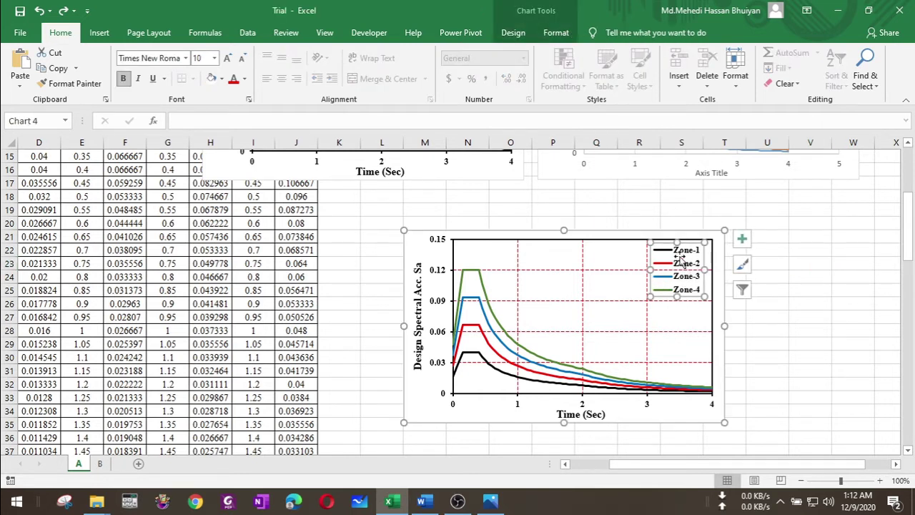
pyautogui.click(802, 282)
pyautogui.click(686, 265)
pyautogui.rightClick(688, 270)
pyautogui.click(703, 232)
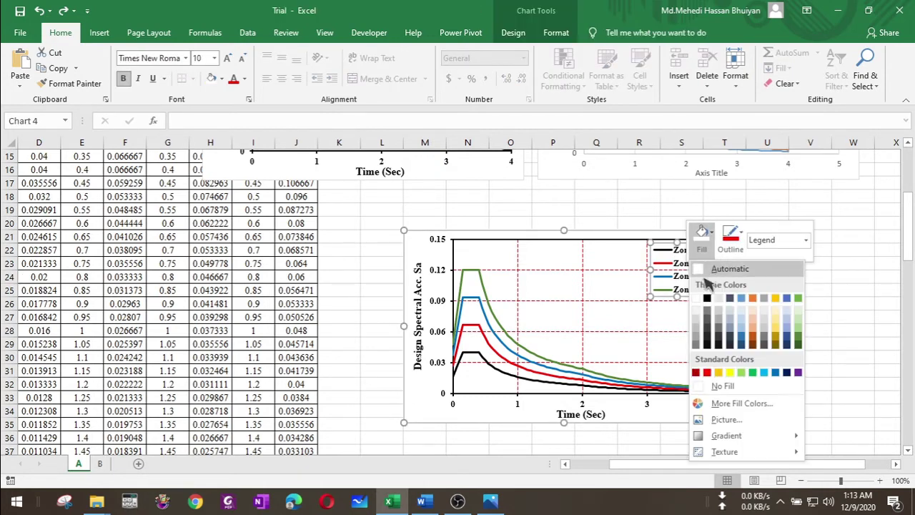
pyautogui.click(697, 300)
pyautogui.click(780, 289)
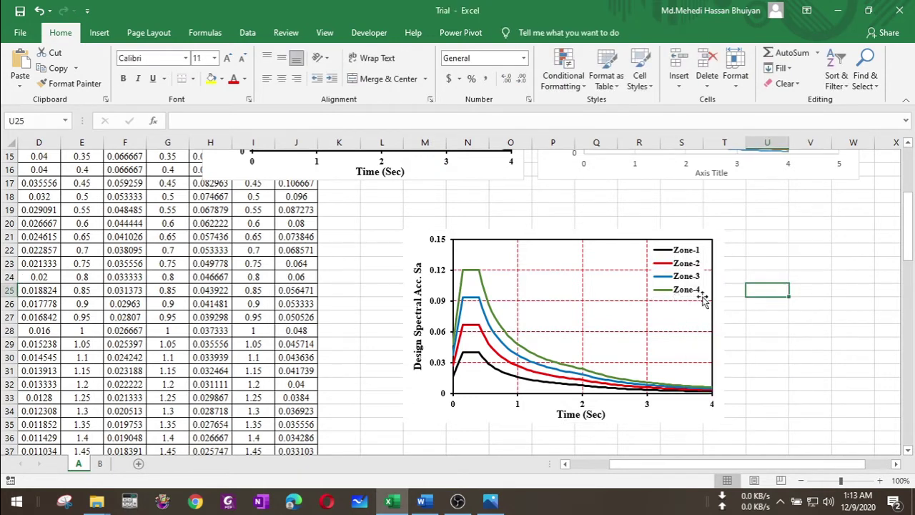
pyautogui.click(678, 278)
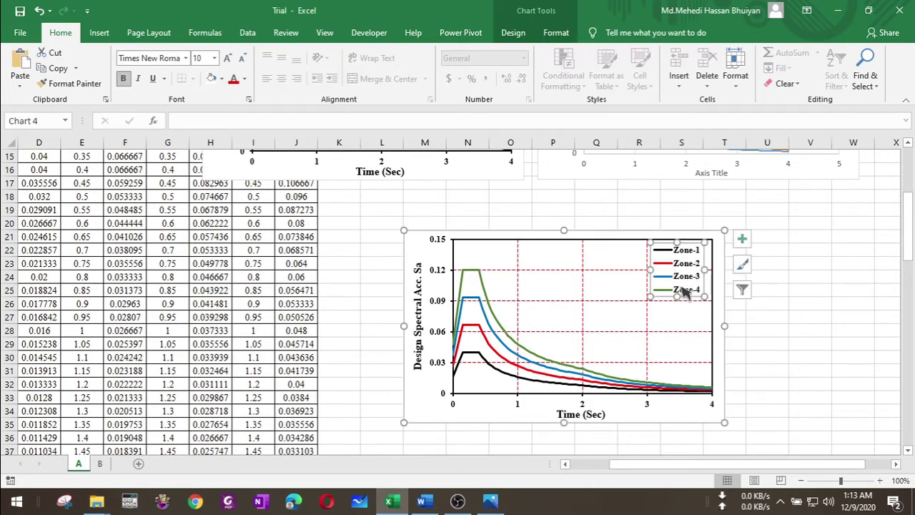
# Outline the Zone-1 to Zone-4 legend with a black border and check it.
pyautogui.rightClick(679, 270)
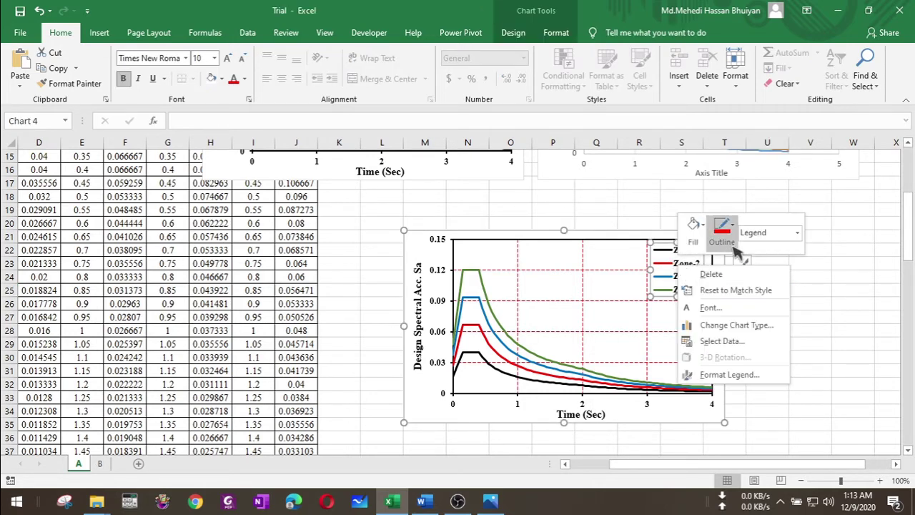
pyautogui.click(722, 227)
pyautogui.click(724, 290)
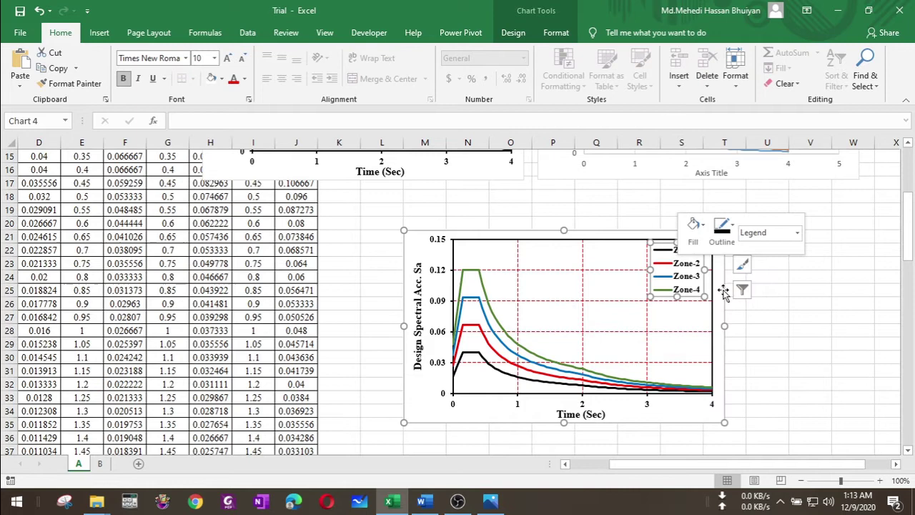
pyautogui.click(823, 288)
pyautogui.click(679, 288)
pyautogui.click(676, 266)
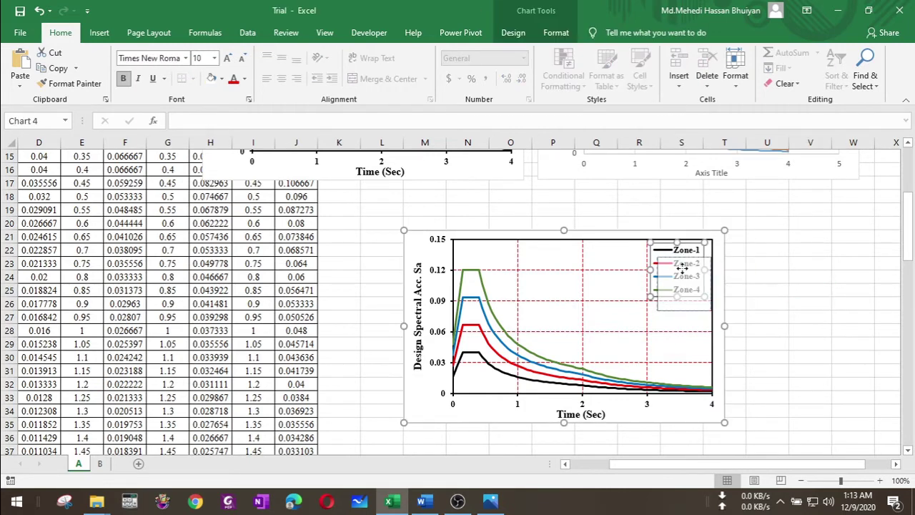
pyautogui.click(823, 287)
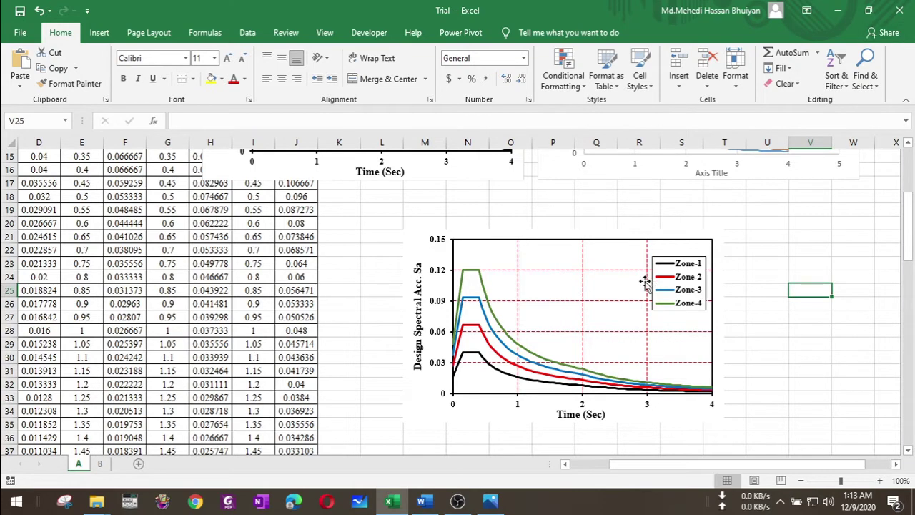
pyautogui.click(585, 288)
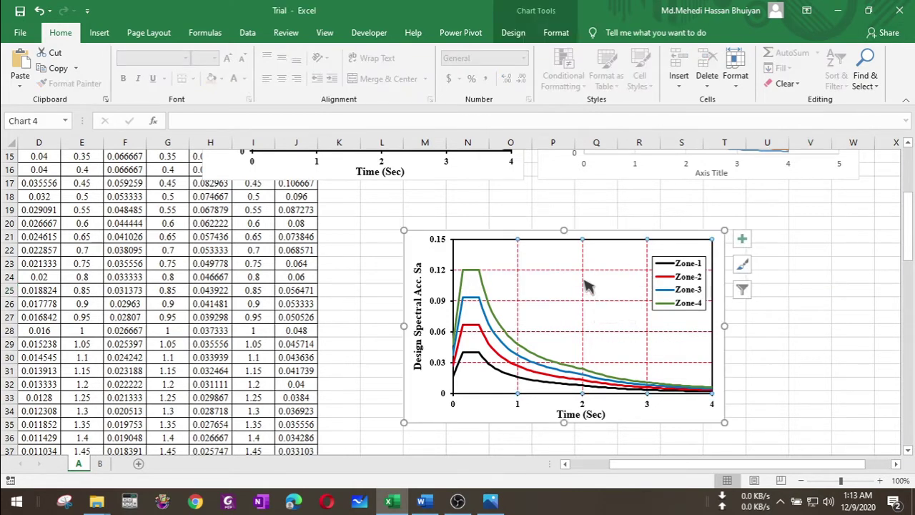
# Recolour both the vertical and horizontal gridlines grey.
pyautogui.rightClick(585, 286)
pyautogui.click(627, 246)
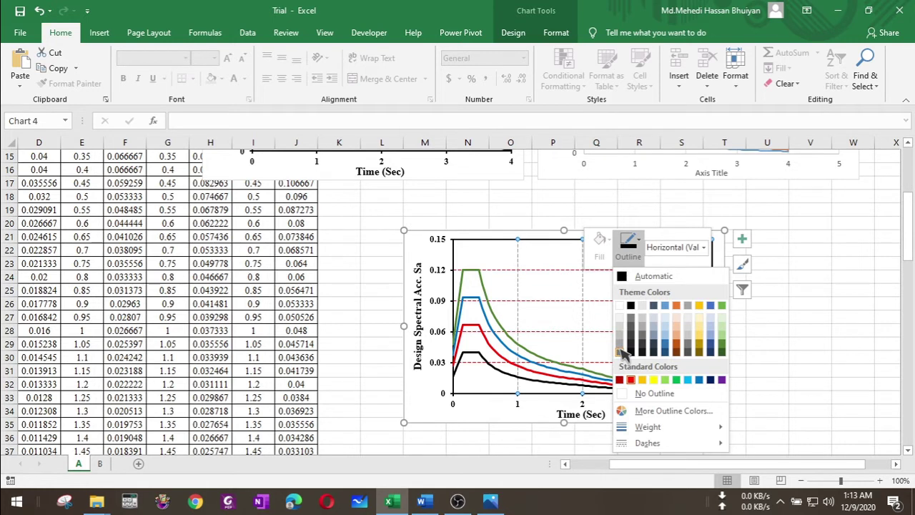
pyautogui.click(622, 351)
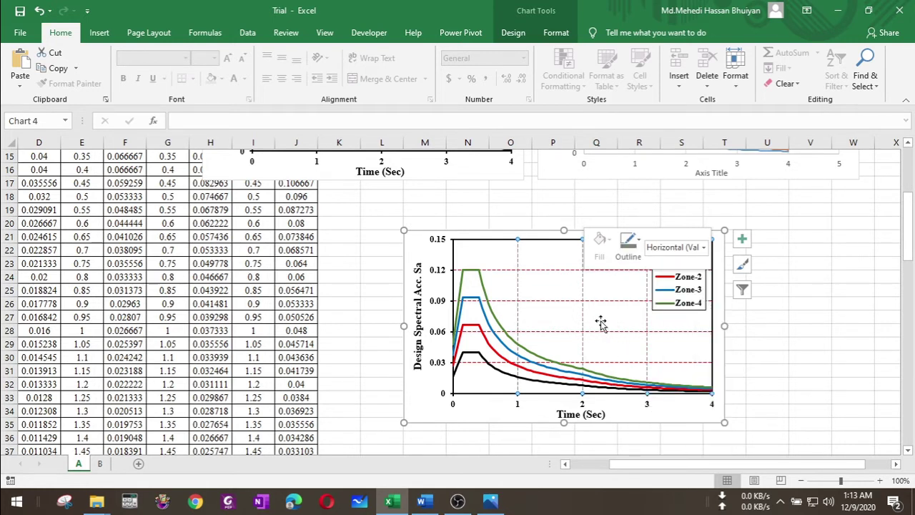
pyautogui.click(609, 303)
pyautogui.rightClick(610, 307)
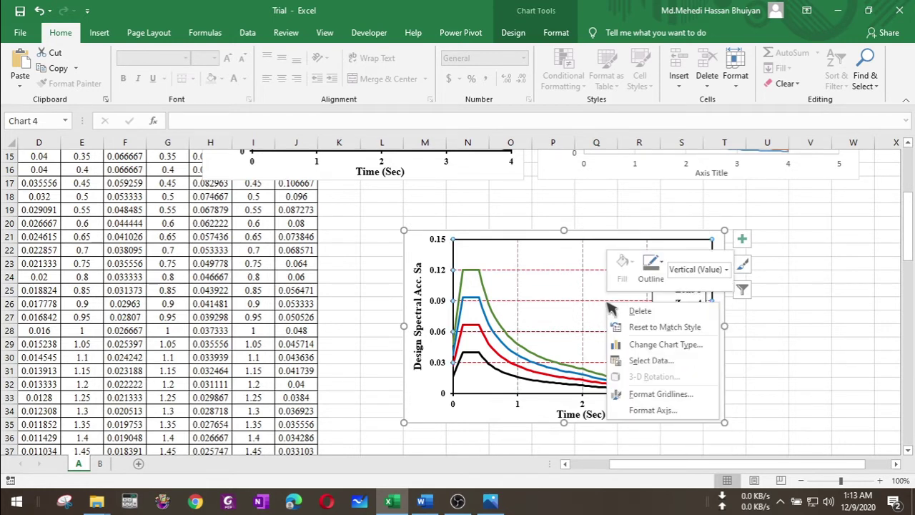
pyautogui.click(651, 264)
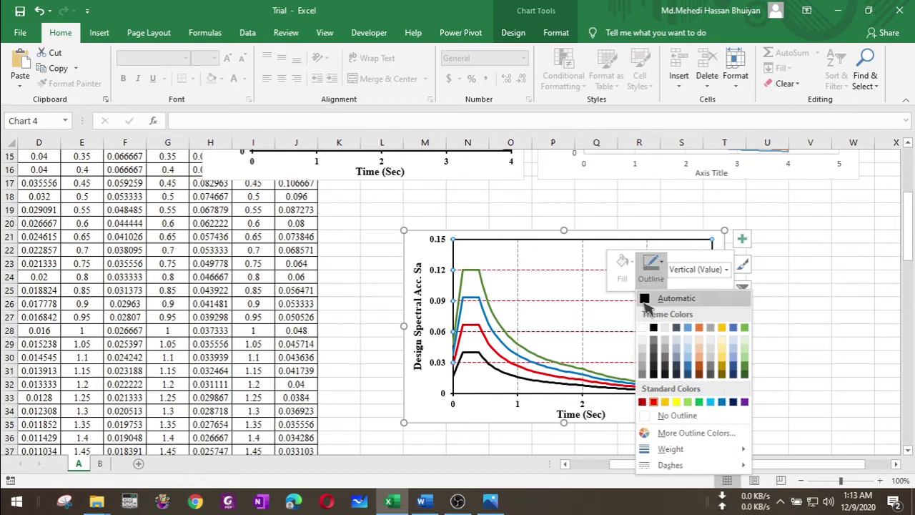
pyautogui.click(653, 374)
pyautogui.click(828, 340)
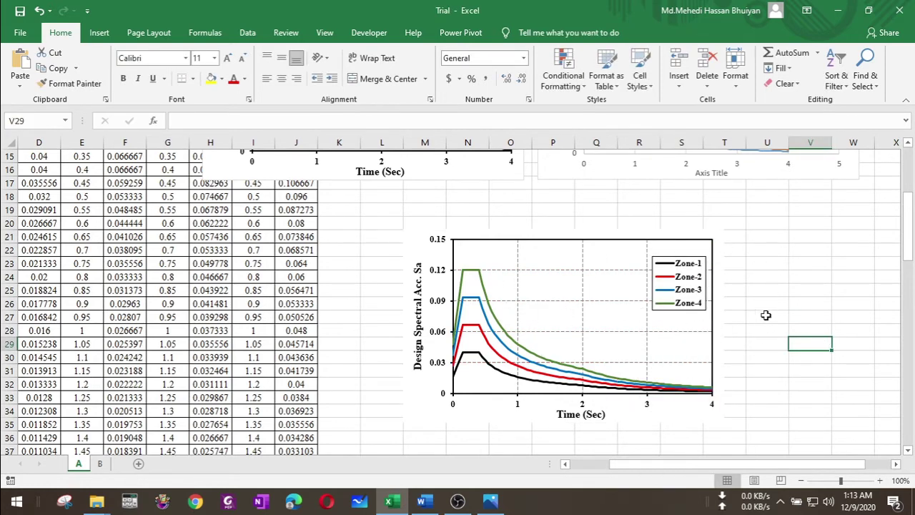
# Copy the finished chart and switch to the Word Trial document.
pyautogui.click(466, 413)
pyautogui.rightClick(472, 413)
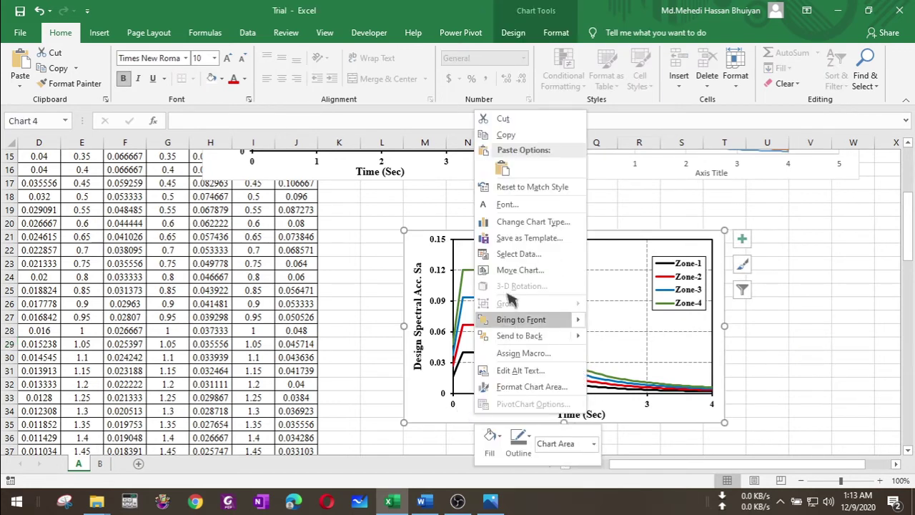
pyautogui.click(506, 135)
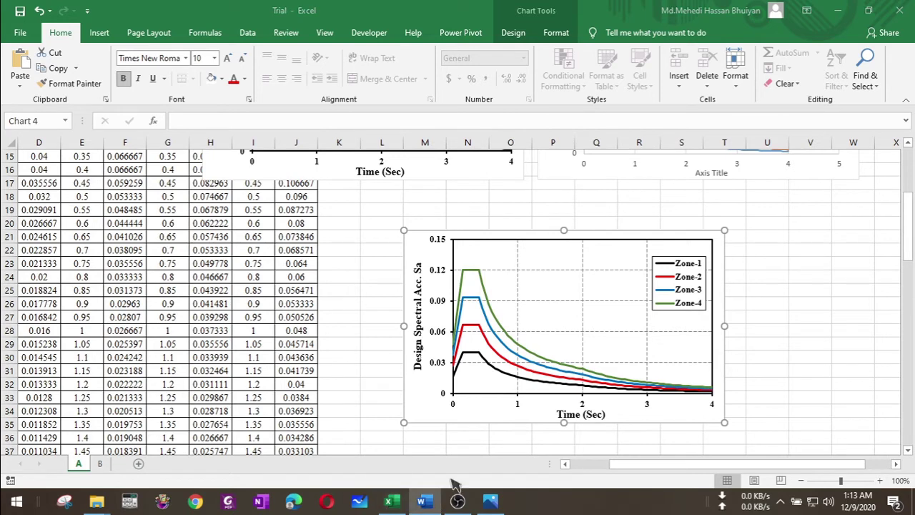
pyautogui.click(429, 502)
pyautogui.click(517, 425)
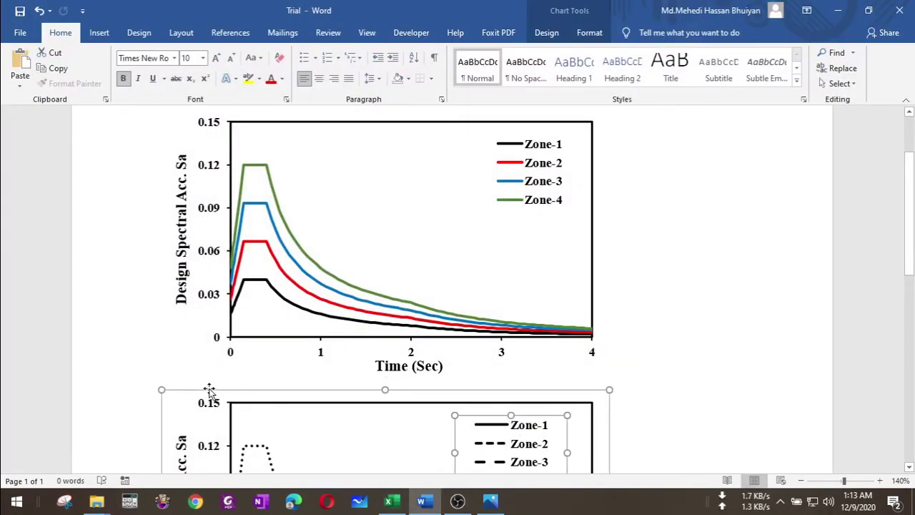
# Paste the grey-gridded chart on a new line below the first chart in Trial.
pyautogui.click(177, 379)
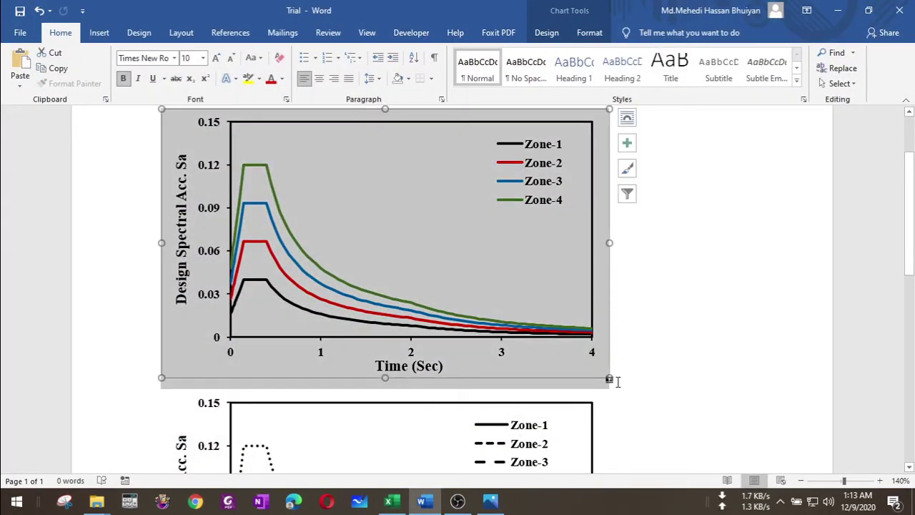
pyautogui.click(638, 368)
pyautogui.press('Return')
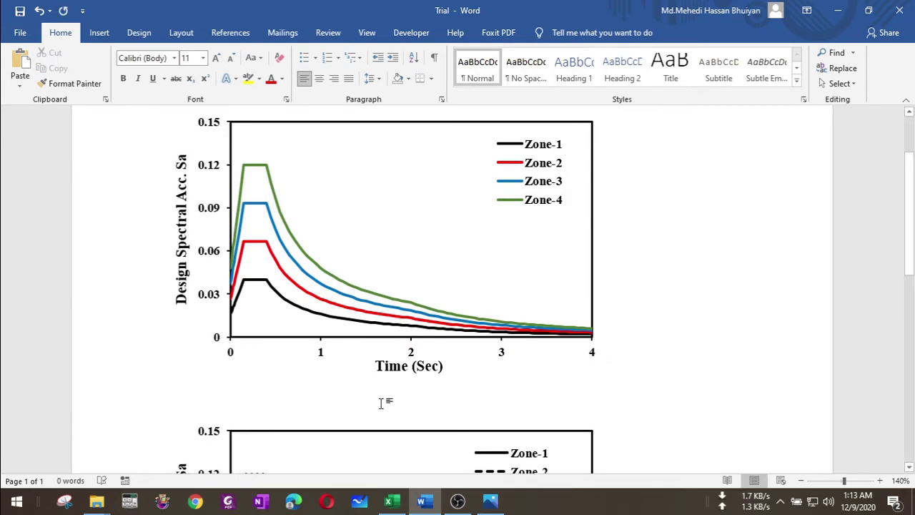
pyautogui.hotkey('ctrl', 'v')
pyautogui.scroll(3, 665, 354)
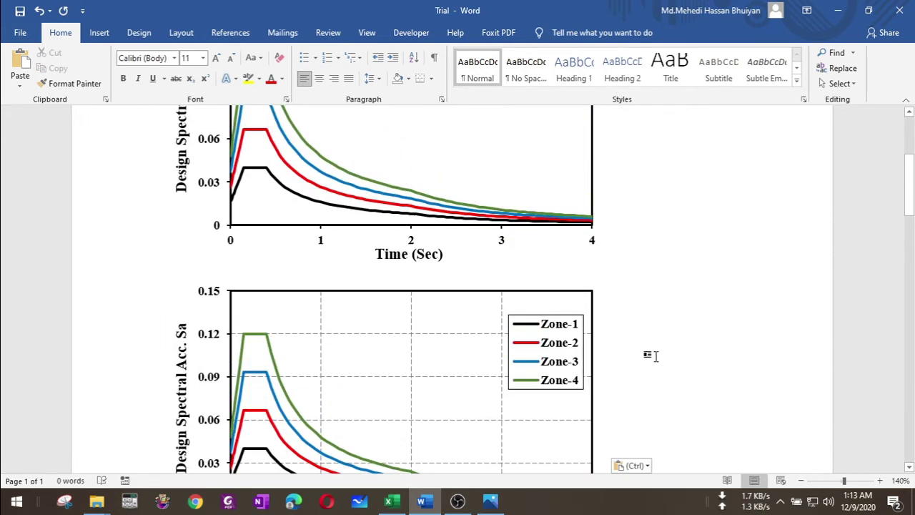
pyautogui.scroll(3, 491, 351)
pyautogui.scroll(2, 449, 284)
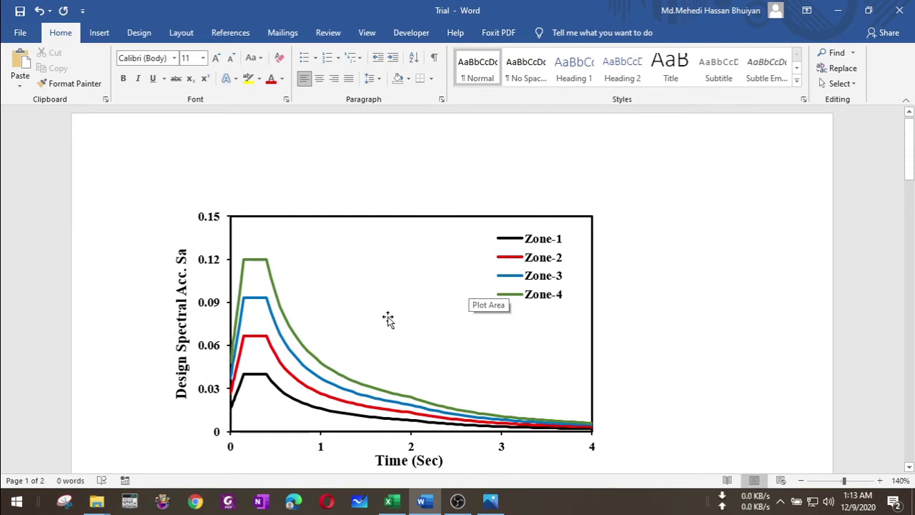
pyautogui.scroll(-3, 443, 314)
pyautogui.scroll(-2, 476, 359)
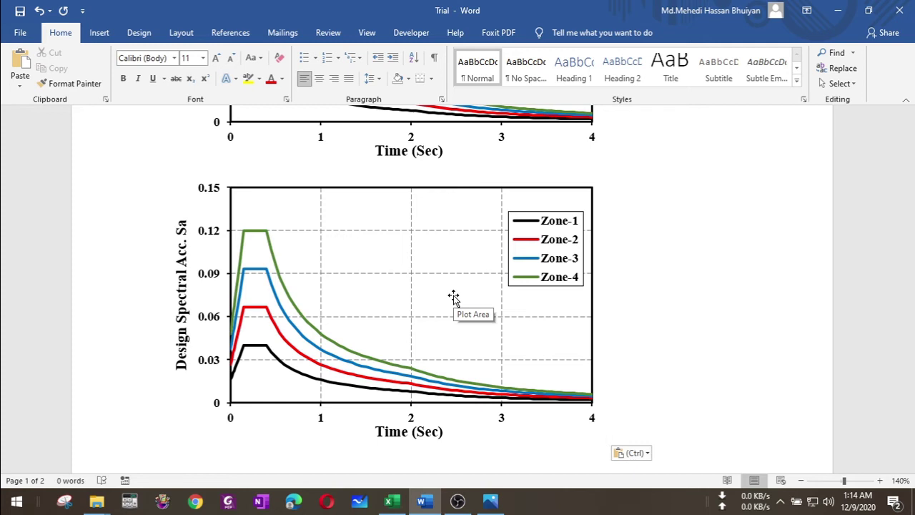
pyautogui.scroll(3, 487, 298)
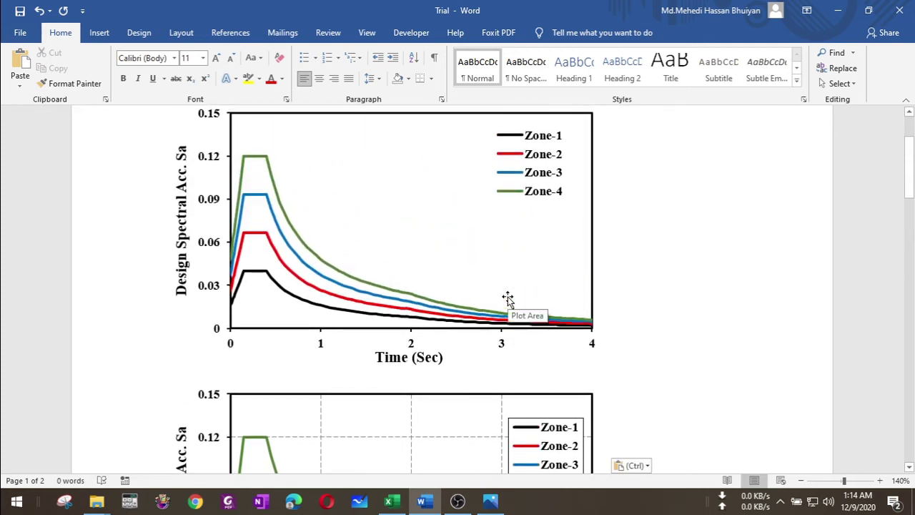
pyautogui.scroll(-2, 507, 299)
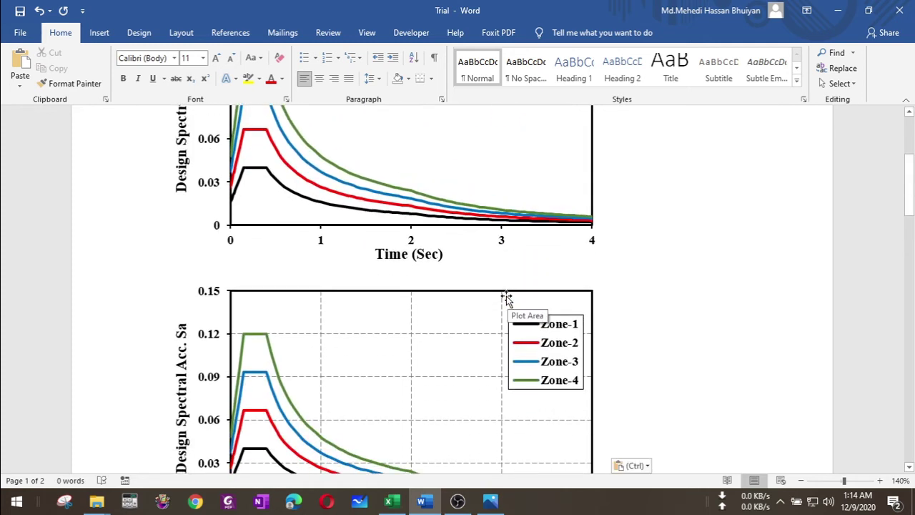
pyautogui.scroll(-2, 507, 298)
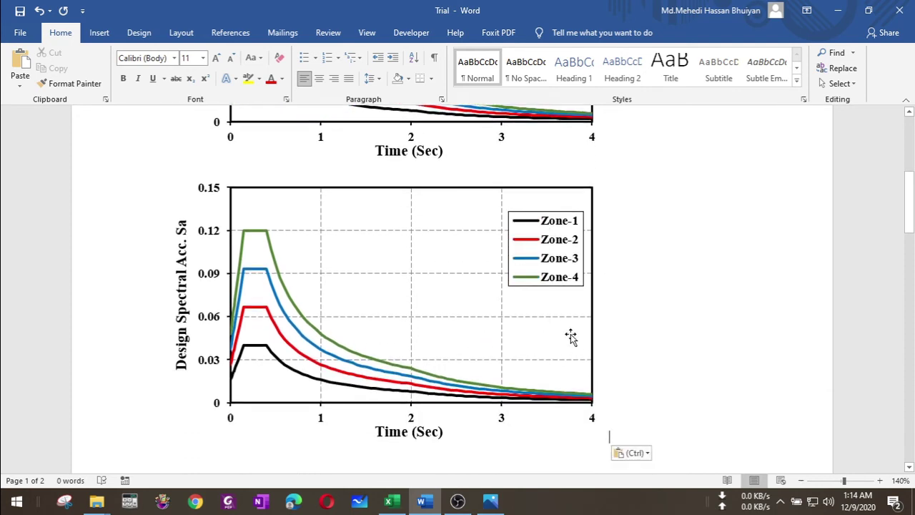